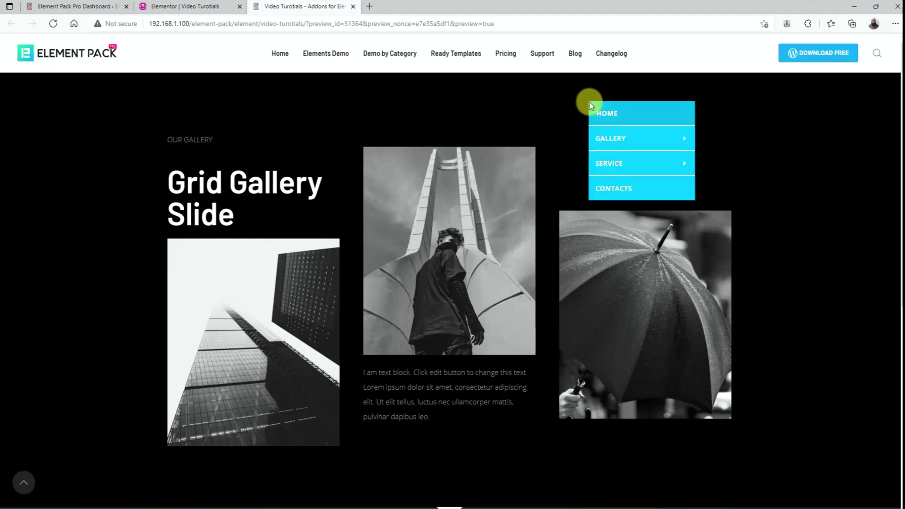
- Show the finished cyan right-click menu's Gallery and Service submenus on the preview page
mouse_move(678, 138)
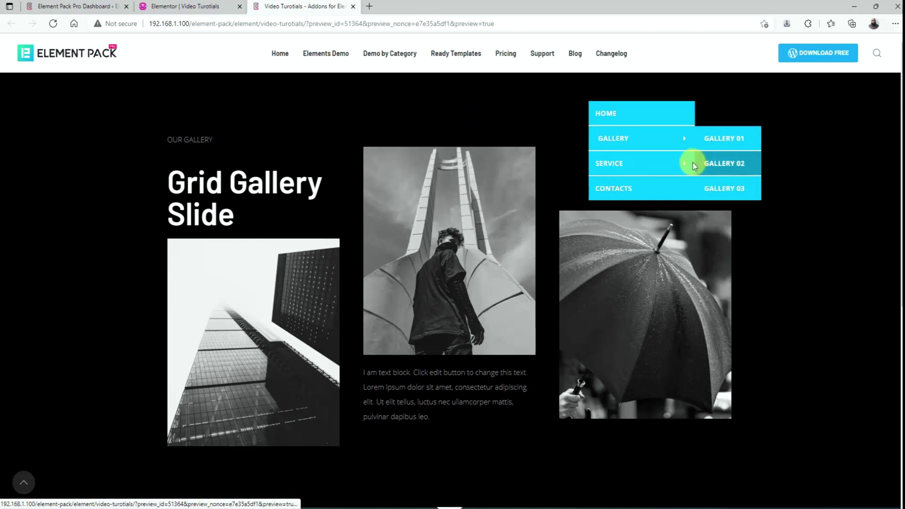
mouse_move(691, 163)
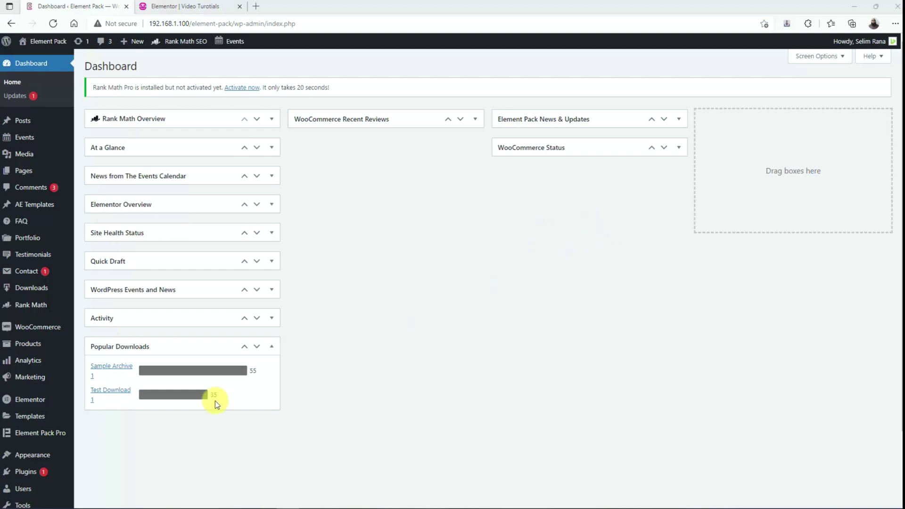
- Switch on Context Menu under Element Pack Pro > Other Settings and save the settings
left_click(54, 439)
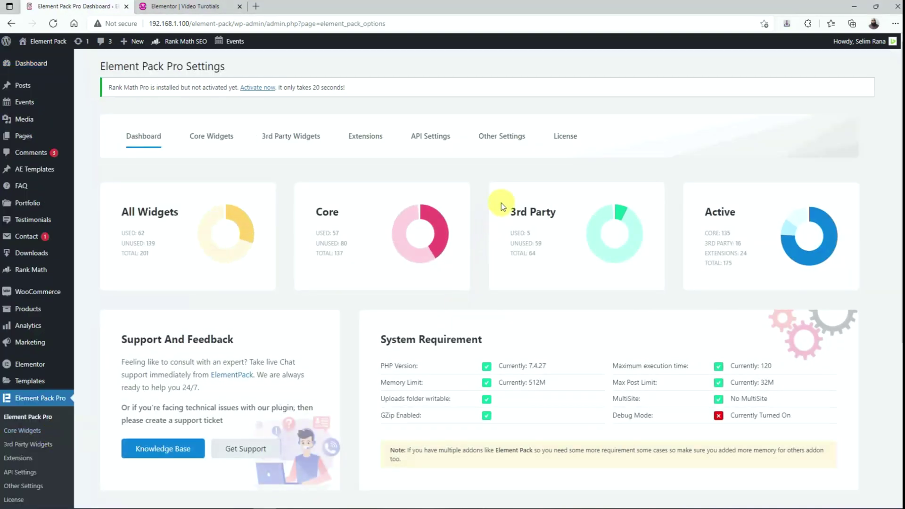
left_click(510, 137)
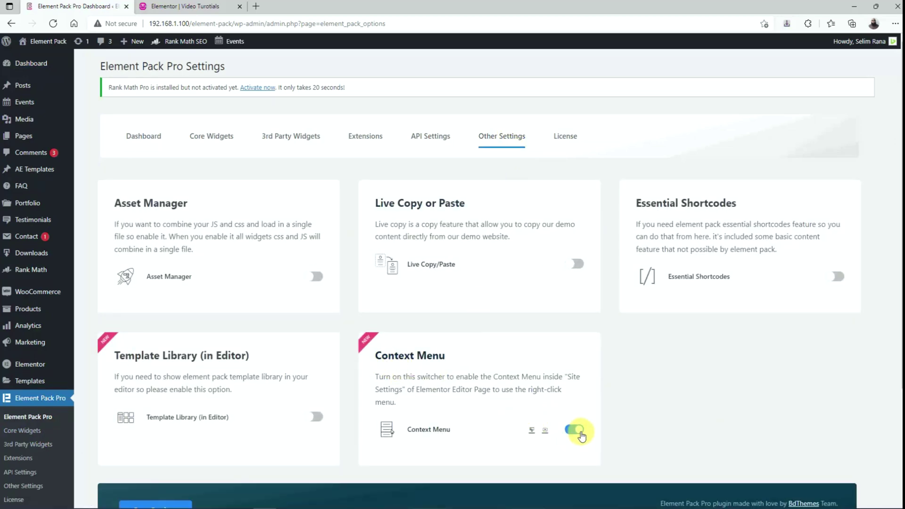
scroll(582, 436, "down", 3)
left_click(158, 368)
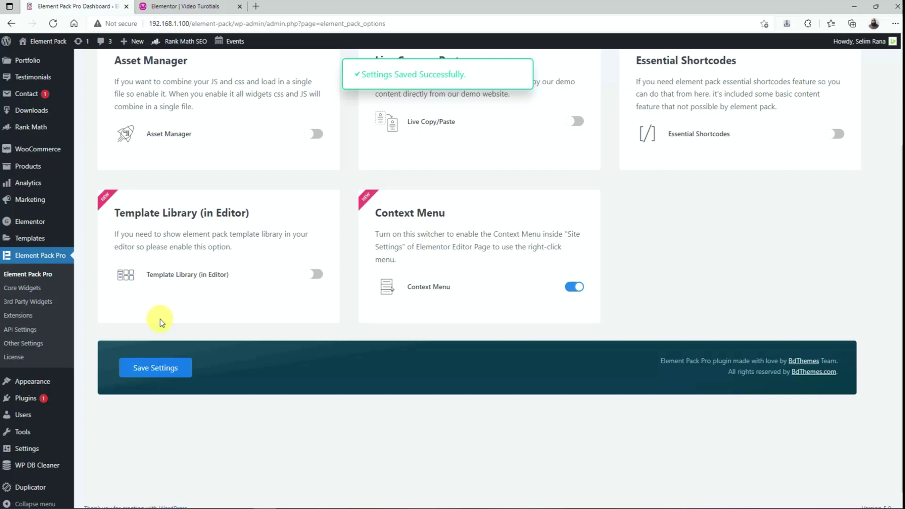
- Reload the editor and turn on Enable context Menu in Site Settings > Context Menu
left_click(193, 9)
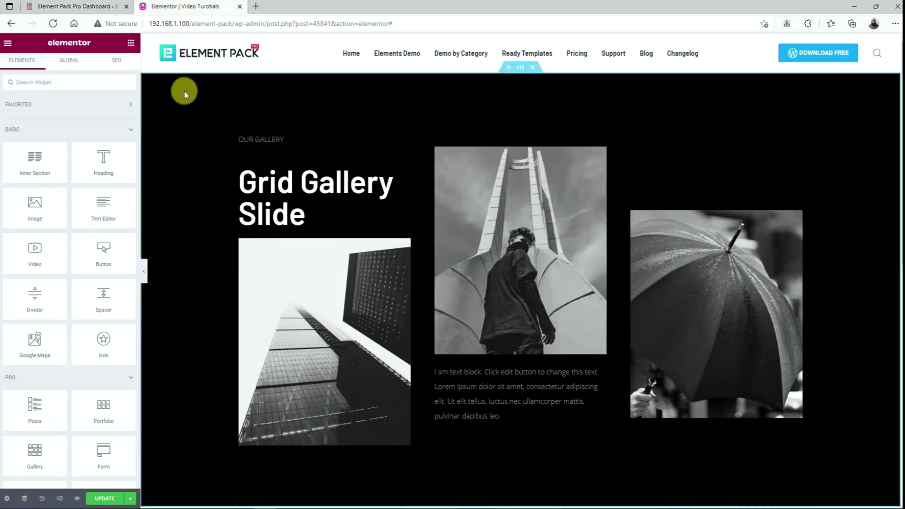
right_click(303, 59)
left_click(333, 97)
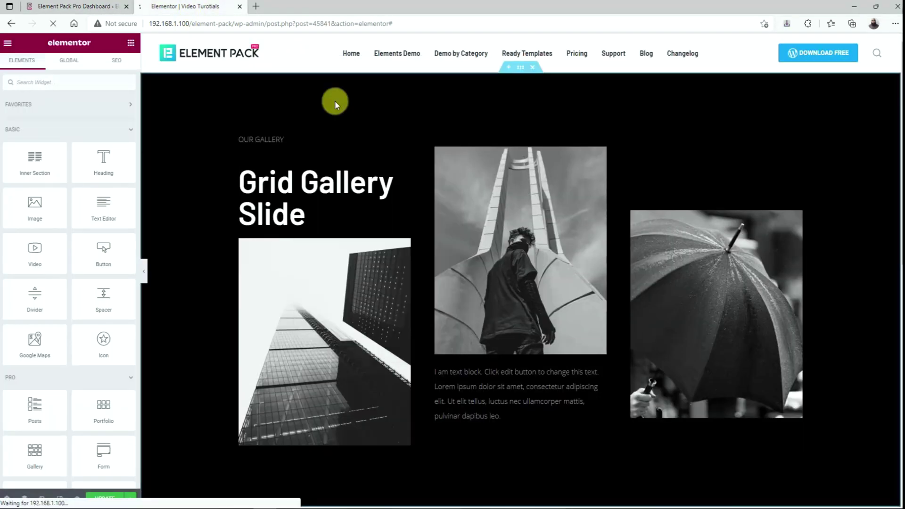
left_click(7, 45)
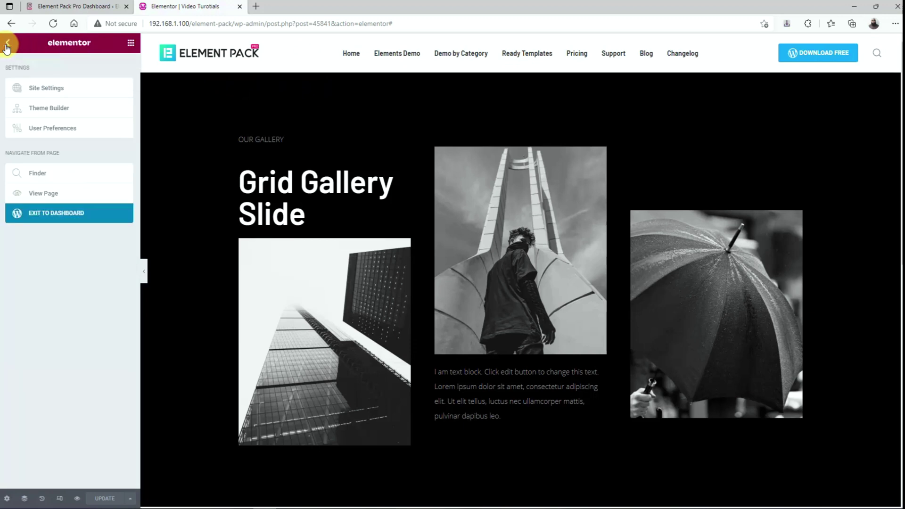
left_click(47, 90)
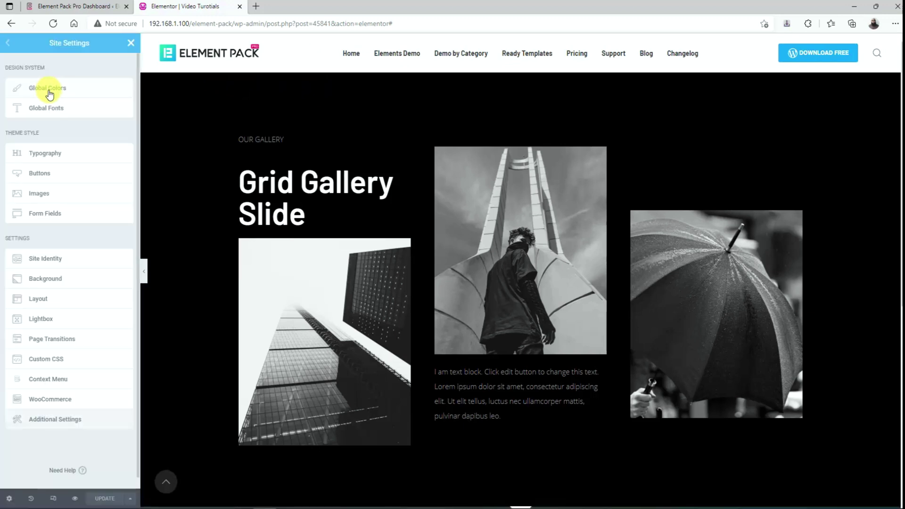
left_click(55, 383)
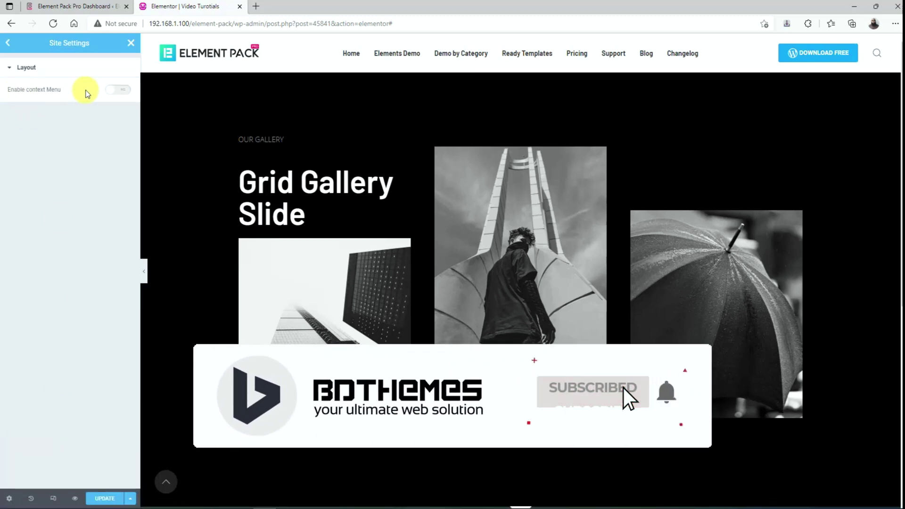
left_click(119, 89)
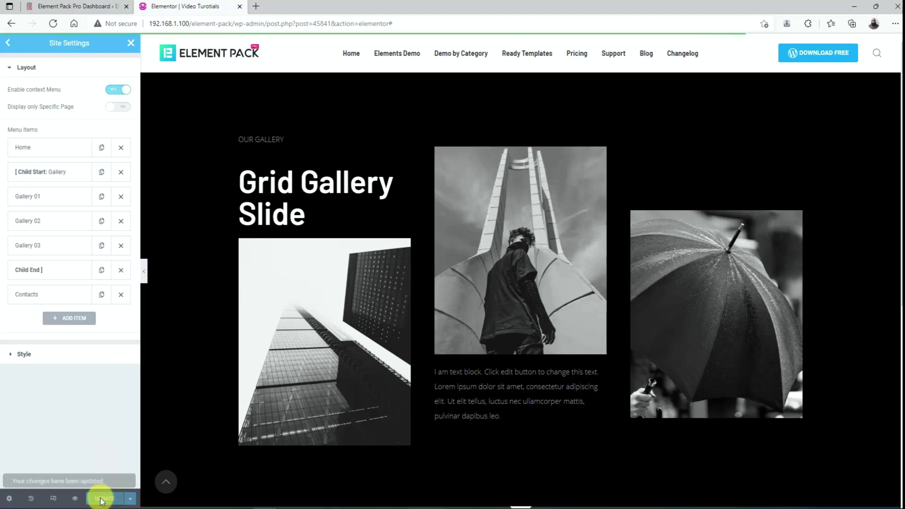
- Preview the page and view its Home, Gallery and Contacts right-click menu
left_click(75, 499)
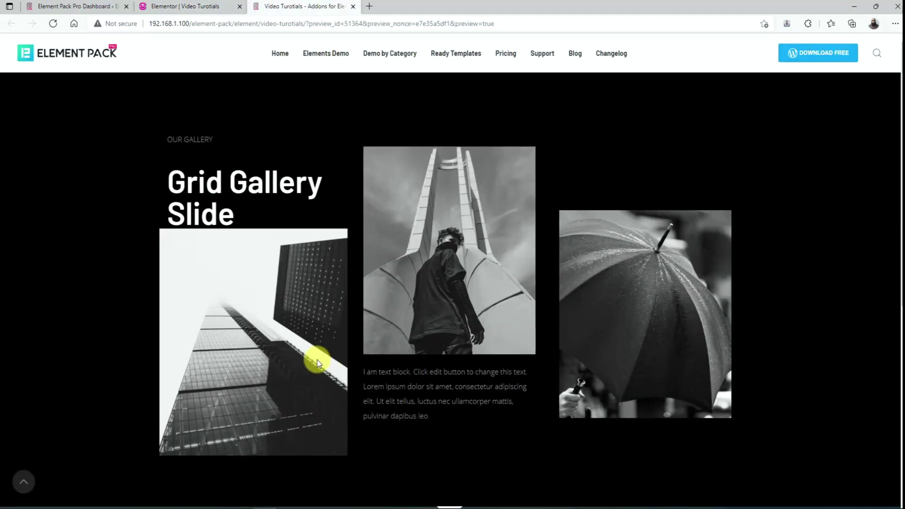
mouse_move(610, 118)
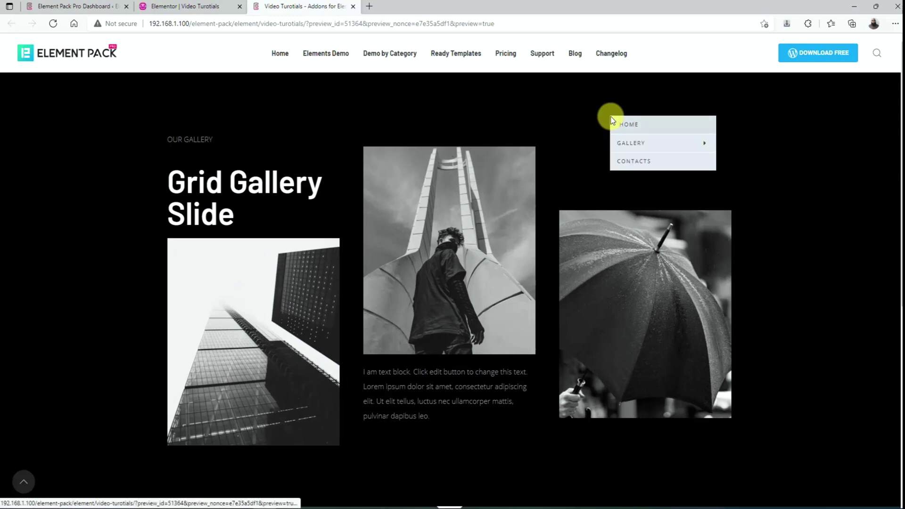
mouse_move(701, 147)
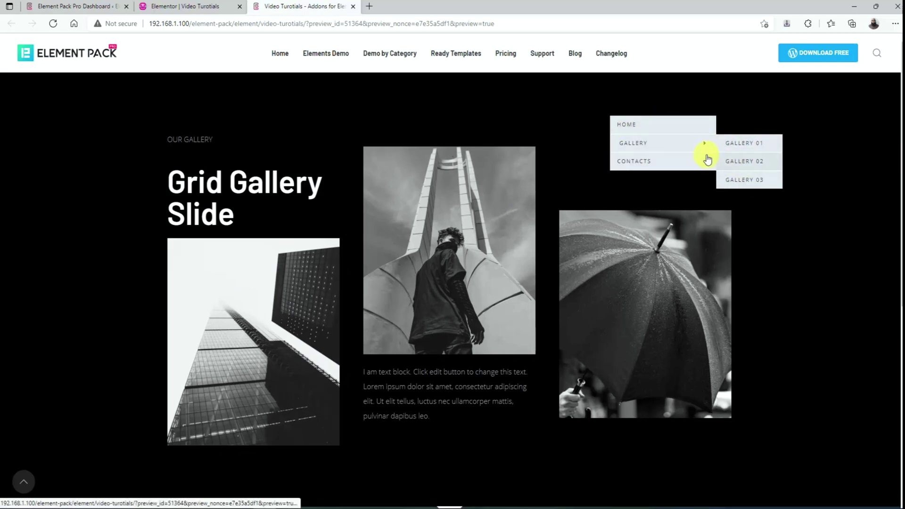
- Enable Display only Specific Page and paste page ID 45841 from the URL into Page Ids
left_click(210, 8)
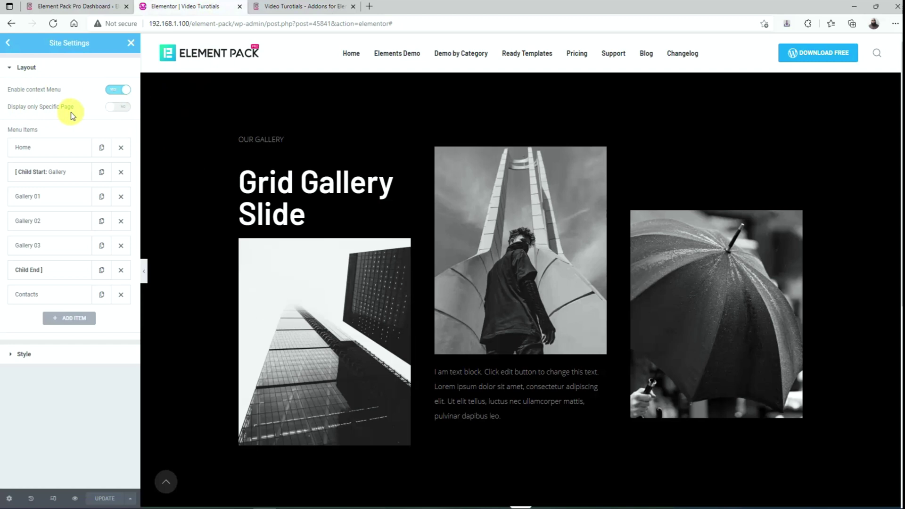
left_click(123, 107)
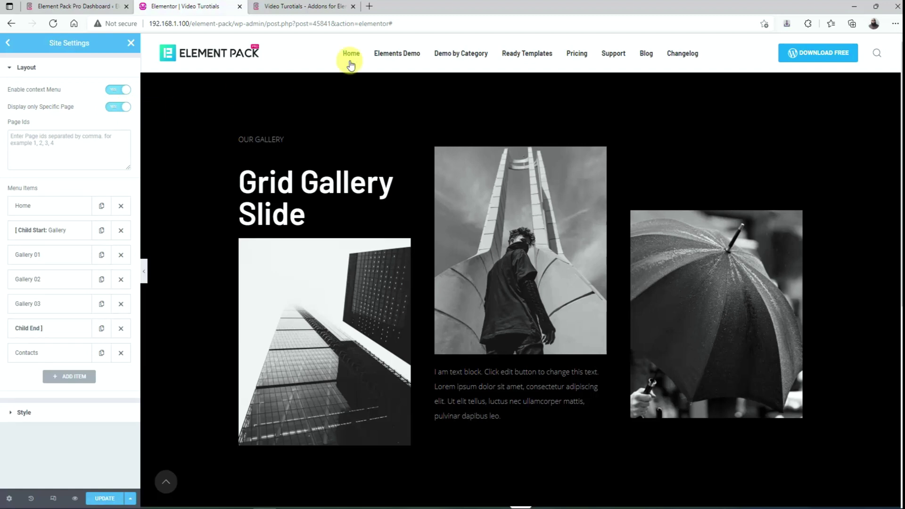
left_click_drag(331, 23, 323, 23)
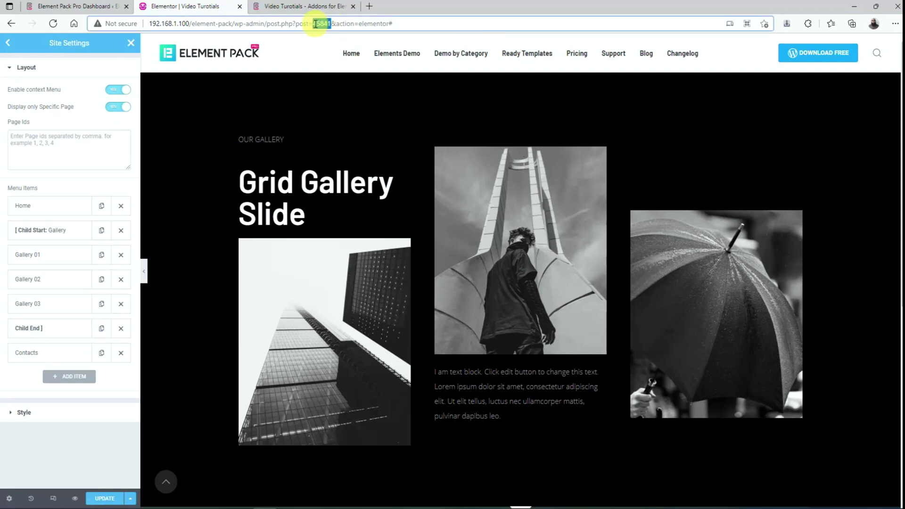
left_click(73, 140)
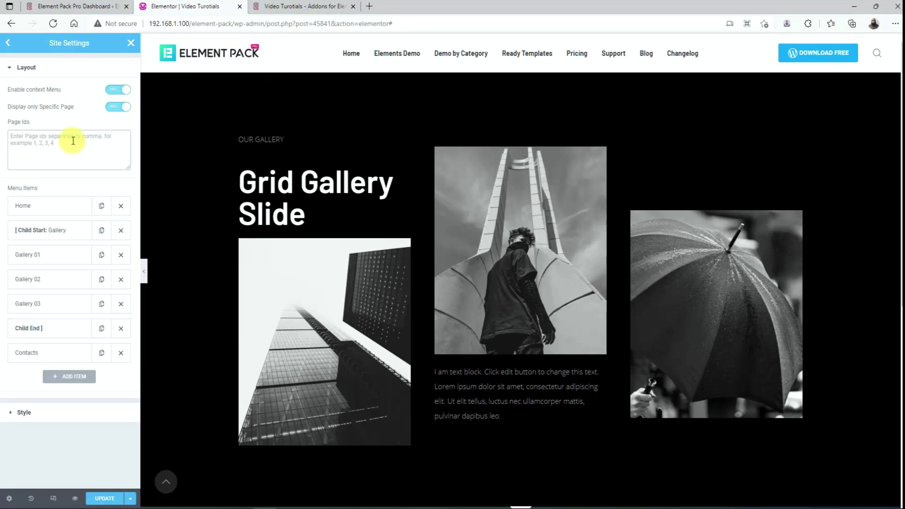
type("45841")
double_click(28, 139)
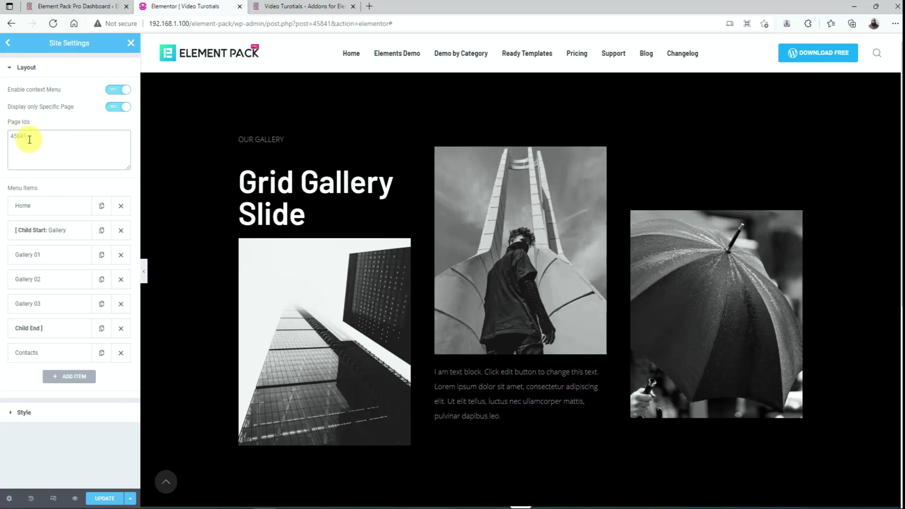
left_click(92, 166)
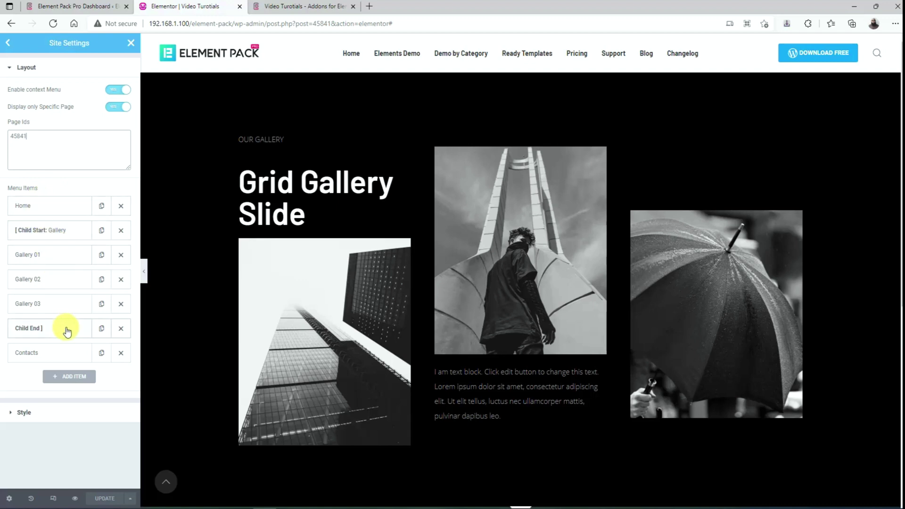
- Add a Service item above Contacts and set it to start a submenu
left_click(74, 377)
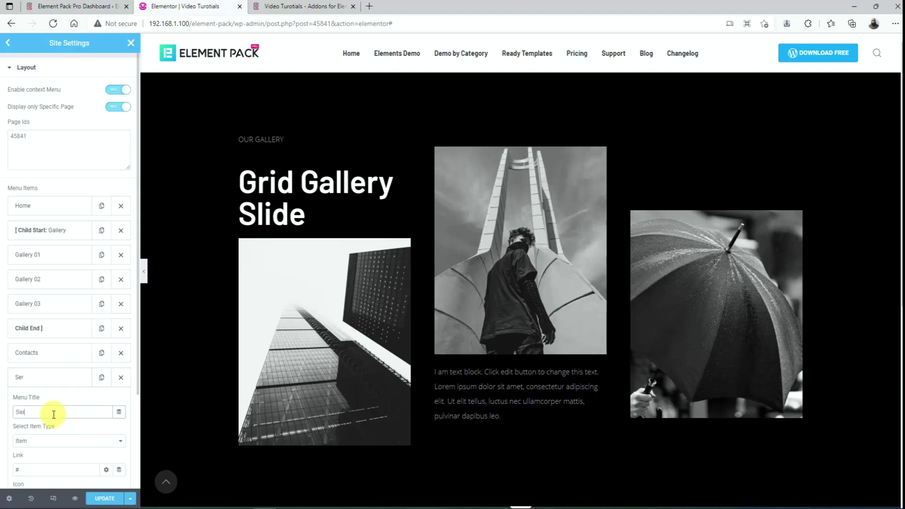
left_click(61, 386)
left_click_drag(61, 384, 61, 355)
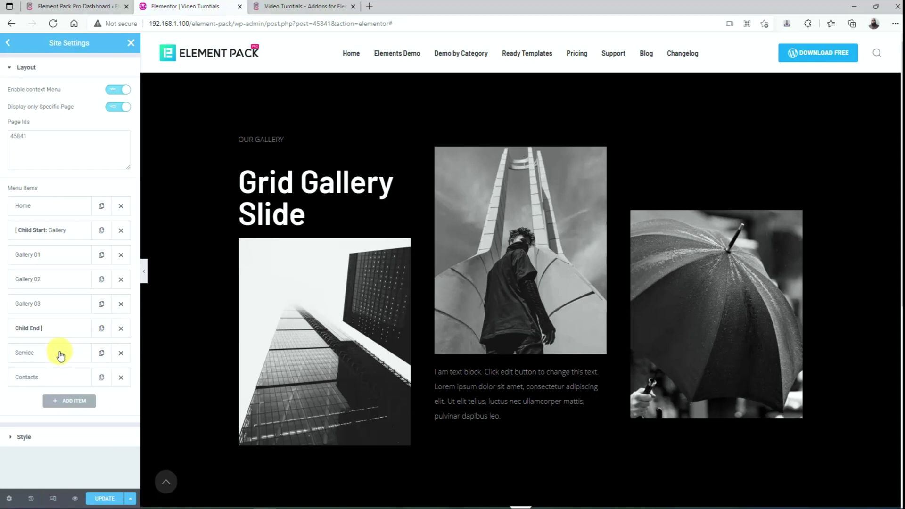
left_click(60, 355)
left_click(58, 416)
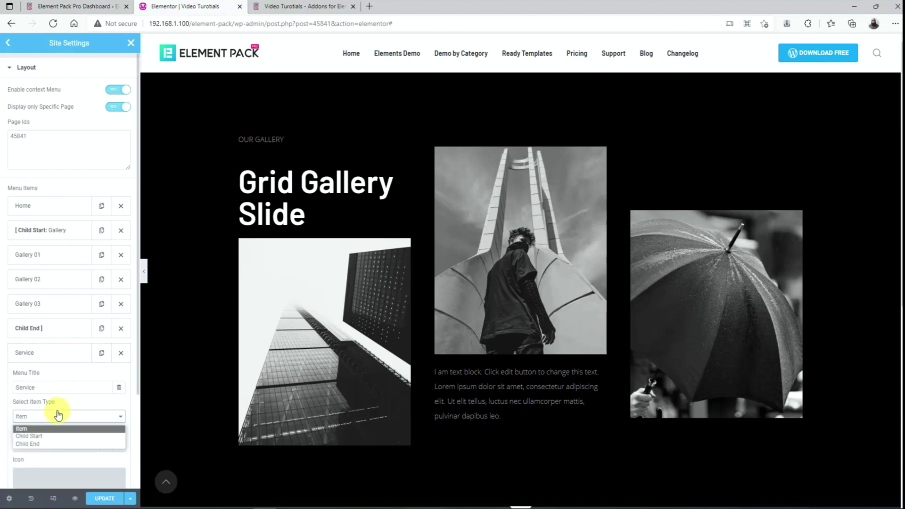
left_click(49, 435)
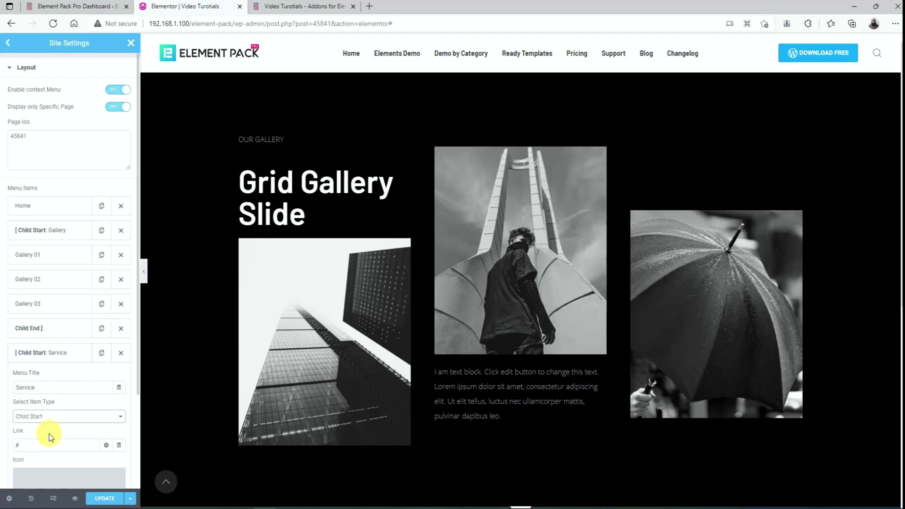
left_click(66, 357)
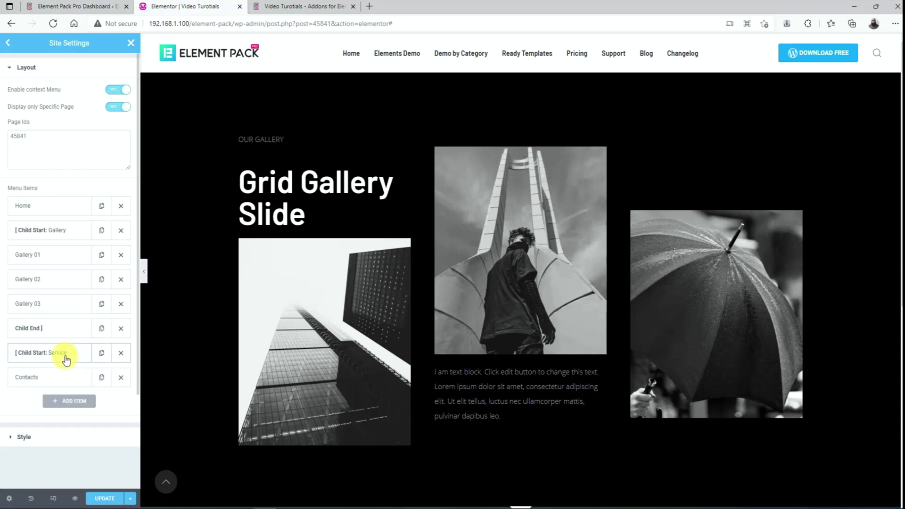
- Add Sub Service 01 and duplicate it into Sub Service 02 and Sub Service 03
left_click(73, 402)
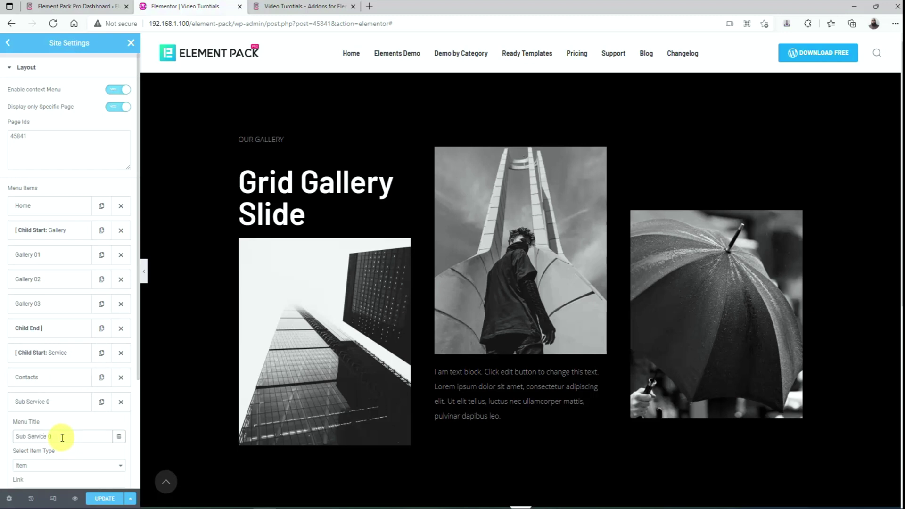
left_click(59, 404)
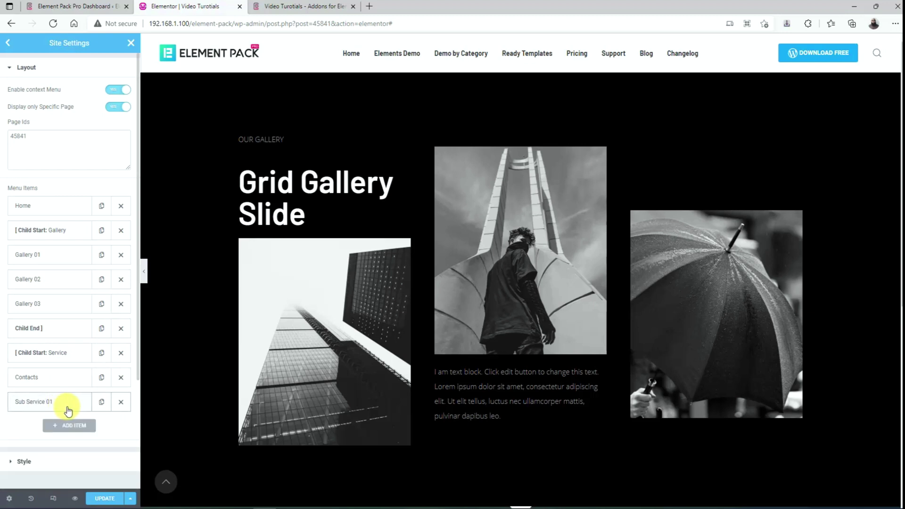
left_click(101, 402)
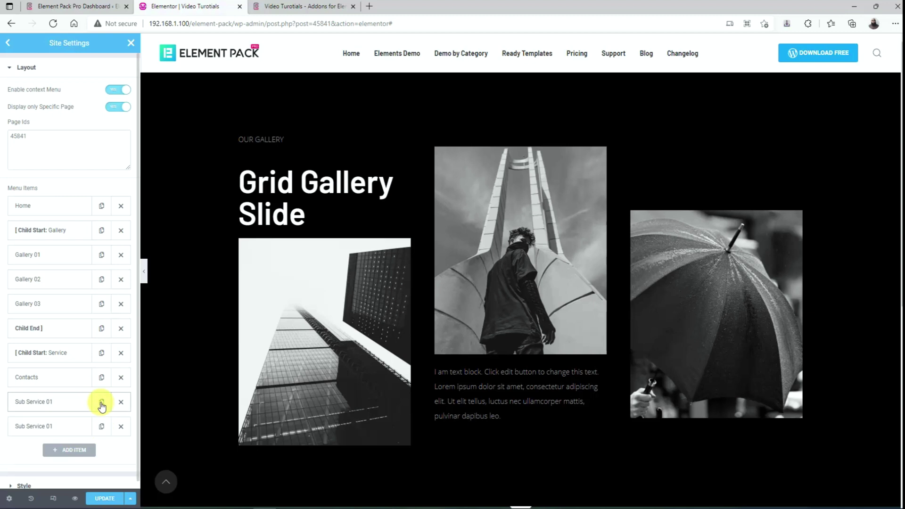
left_click(63, 430)
left_click(60, 459)
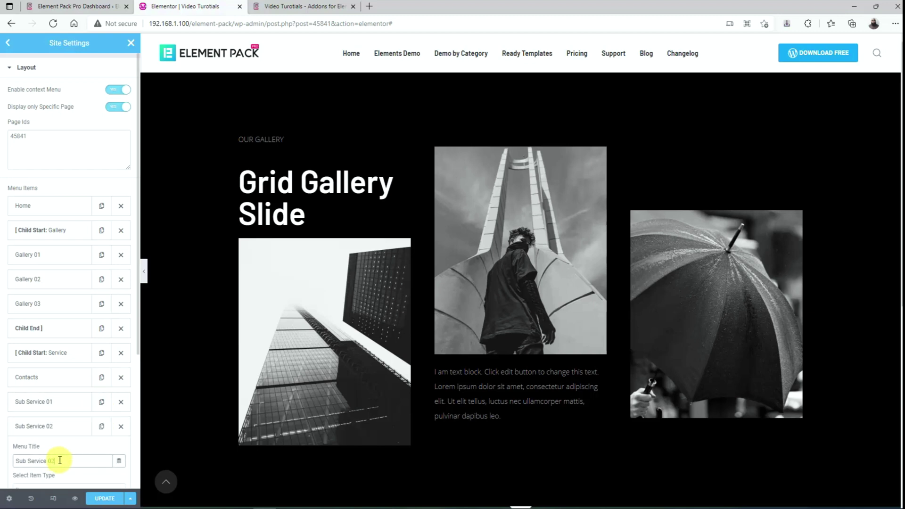
left_click(57, 427)
left_click(58, 437)
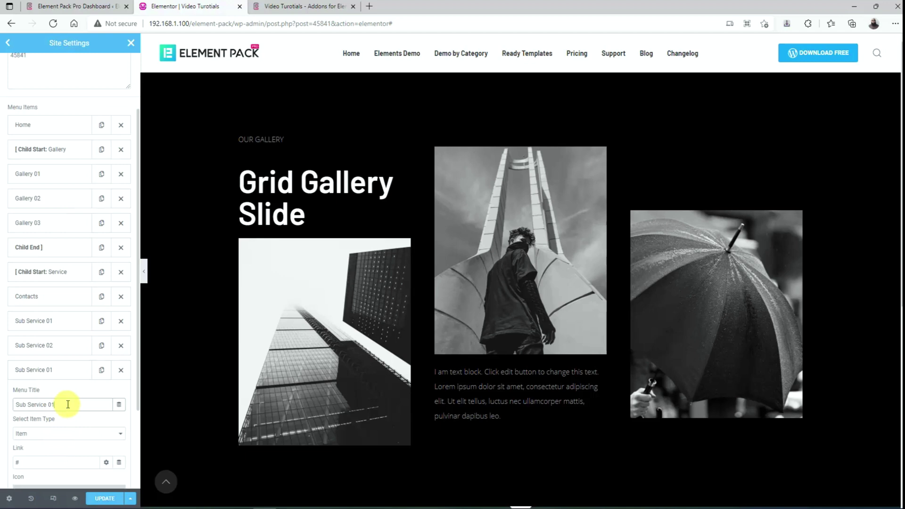
type("3")
left_click(69, 371)
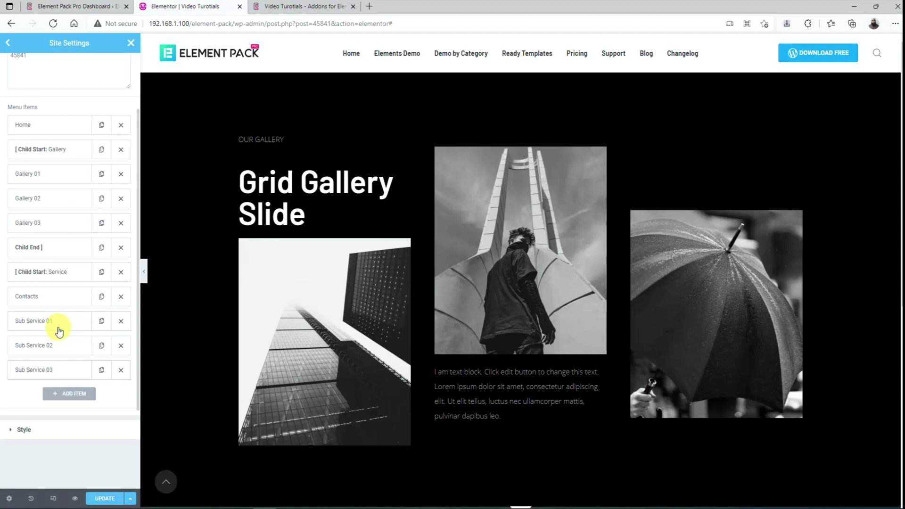
- Move Sub Service 01–03 up under Service, above Contacts
left_click_drag(56, 329, 62, 302)
left_click_drag(49, 419, 50, 391)
left_click_drag(55, 443, 54, 415)
scroll(66, 447, "down", 1)
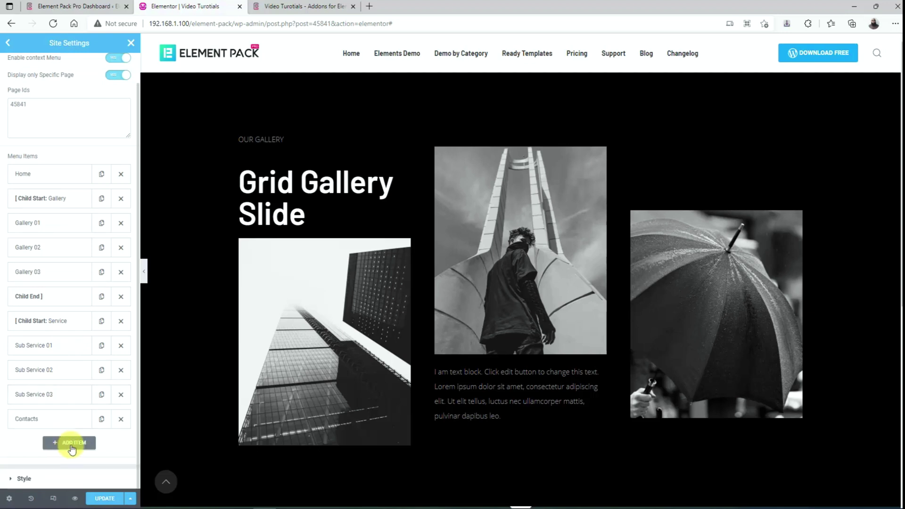
- Add a Child End item and place it after Sub Service 03, before Contacts
left_click(68, 446)
scroll(66, 444, "down", 2)
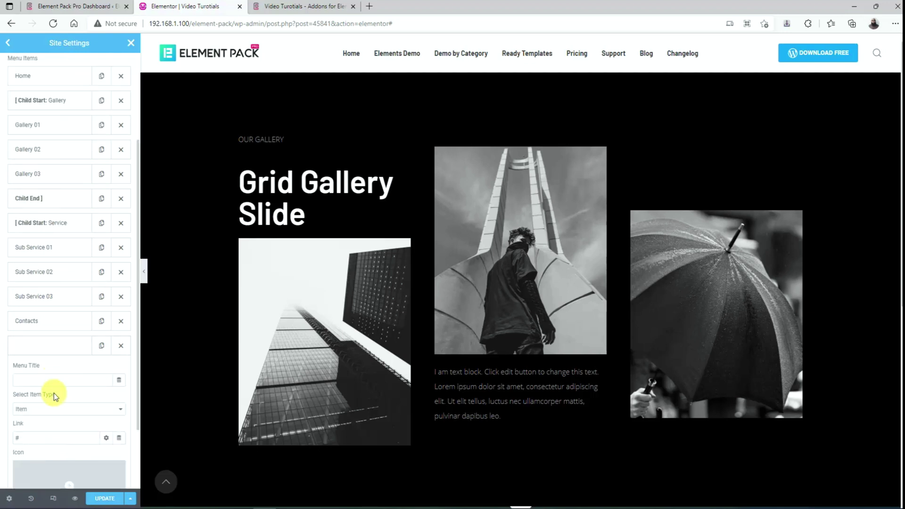
left_click(49, 409)
left_click(43, 437)
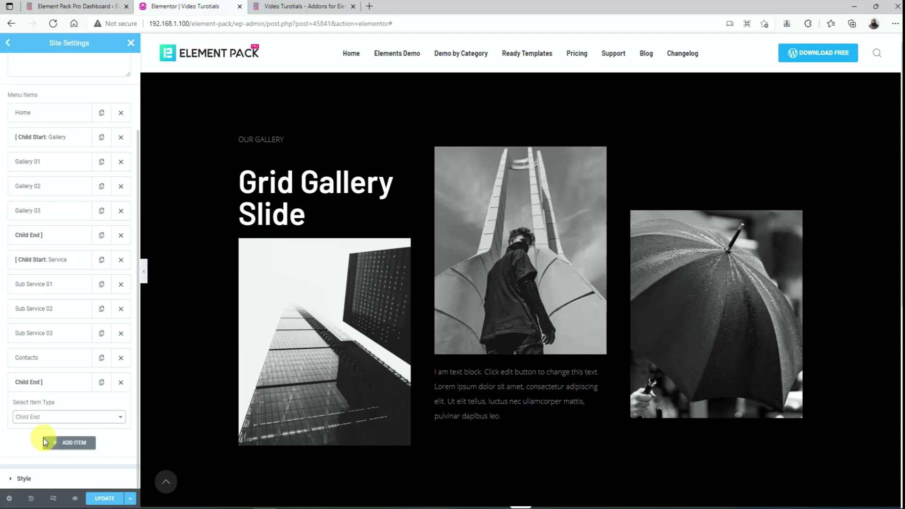
left_click_drag(49, 380, 54, 359)
scroll(60, 368, "up", 1)
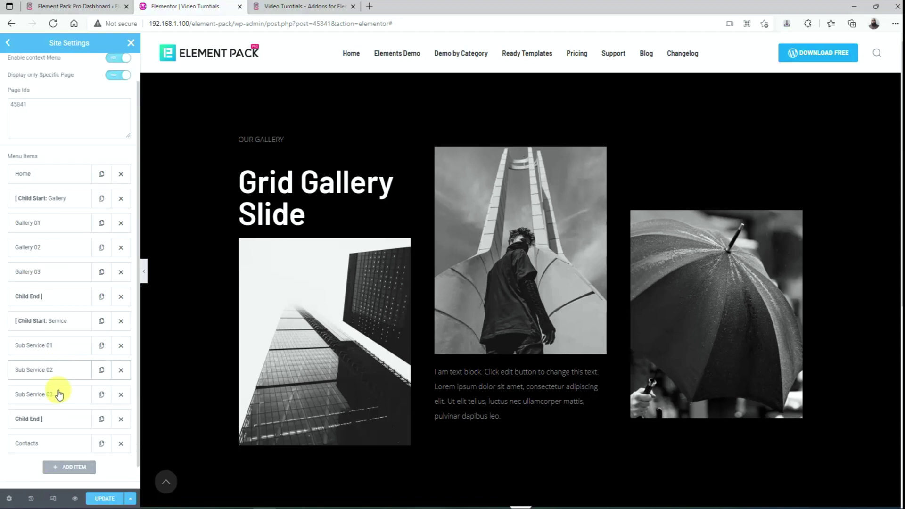
- Save with UPDATE and check the live page's Service submenu showing Sub Service 01–03
left_click(105, 500)
left_click(300, 6)
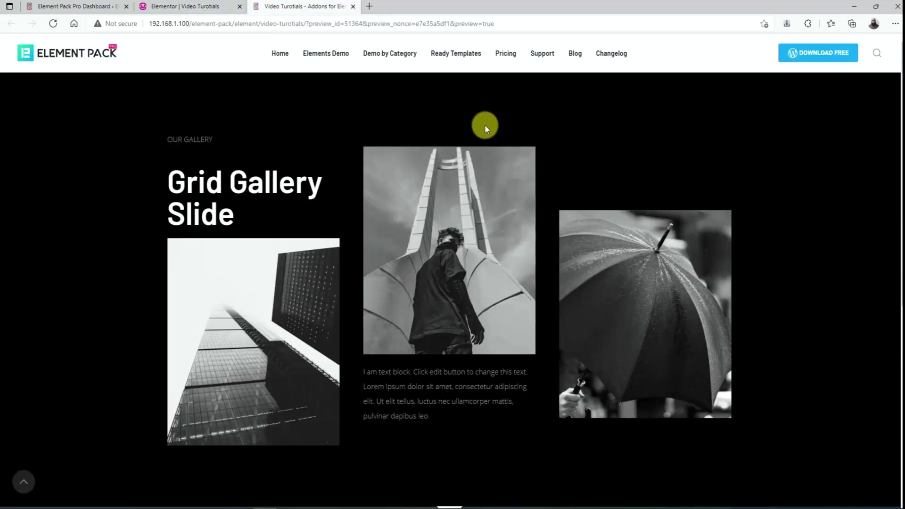
right_click(485, 124)
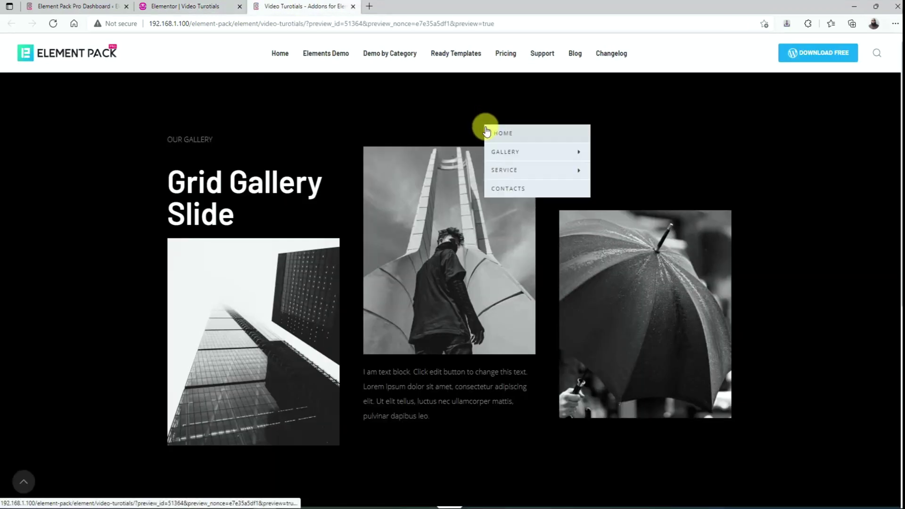
mouse_move(558, 171)
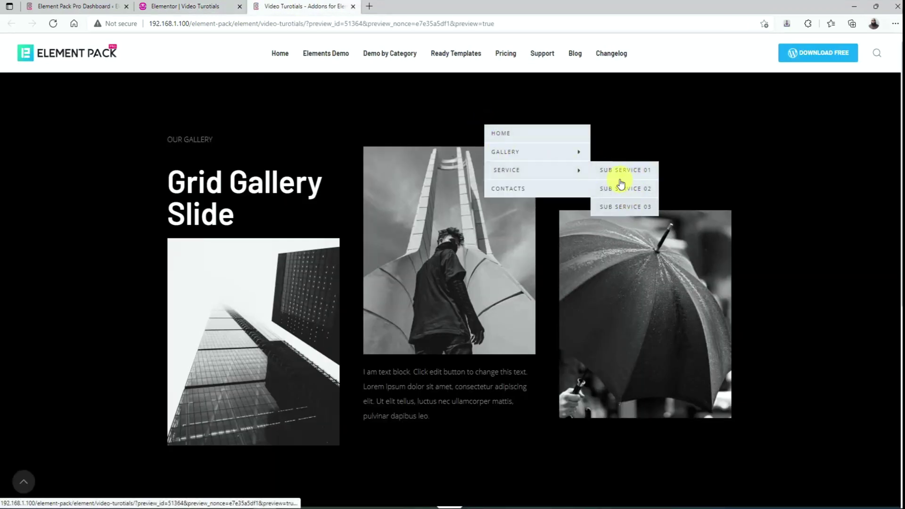
- Back in Site Settings, expand the menu Style section and pick a near-white colour
left_click(692, 129)
left_click(202, 6)
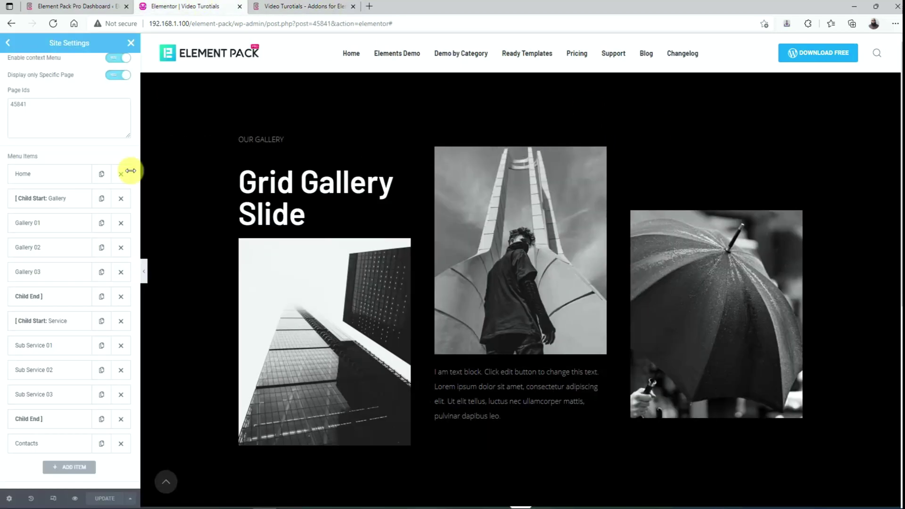
scroll(66, 349, "down", 1)
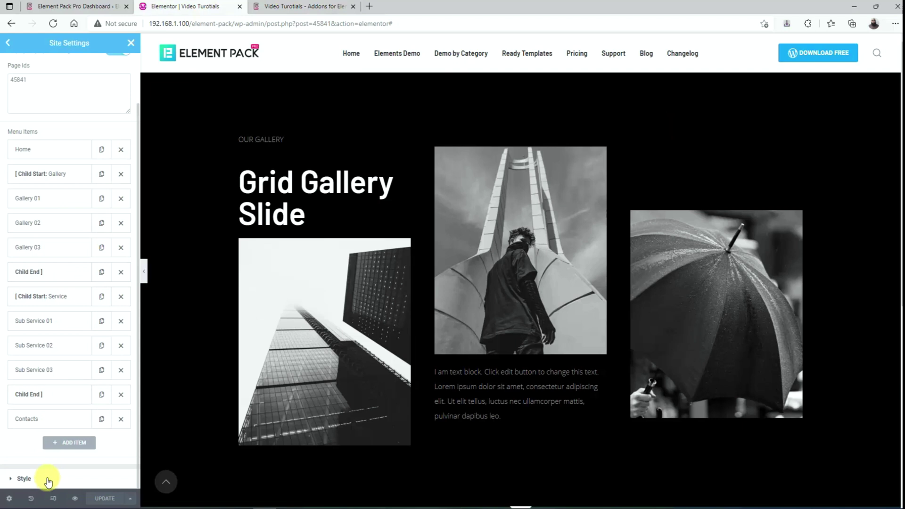
left_click(23, 479)
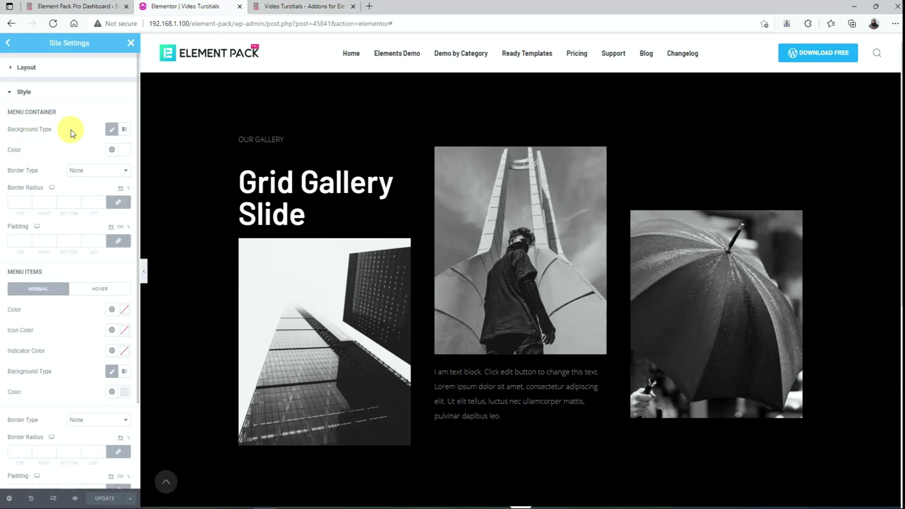
left_click(124, 150)
left_click(24, 196)
left_click(57, 149)
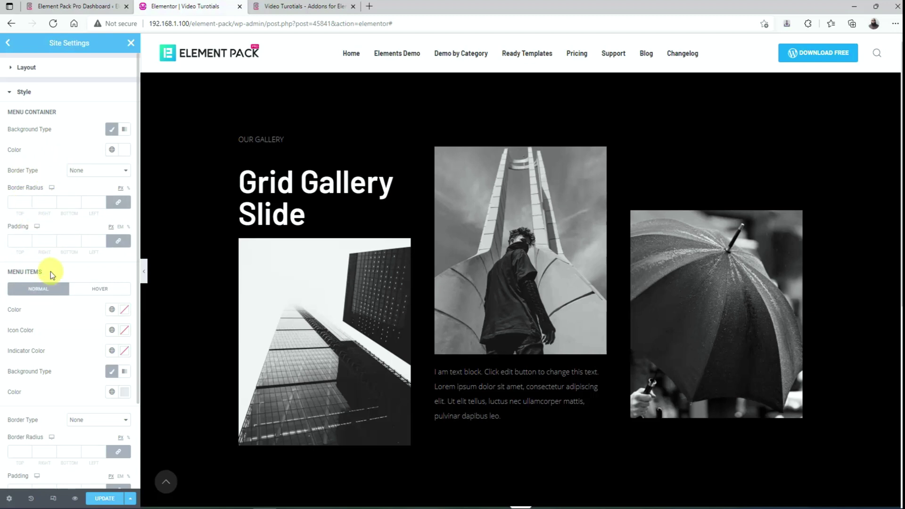
- Set the menu item text to white and the background to cyan #00CAFF
scroll(52, 270, "down", 1)
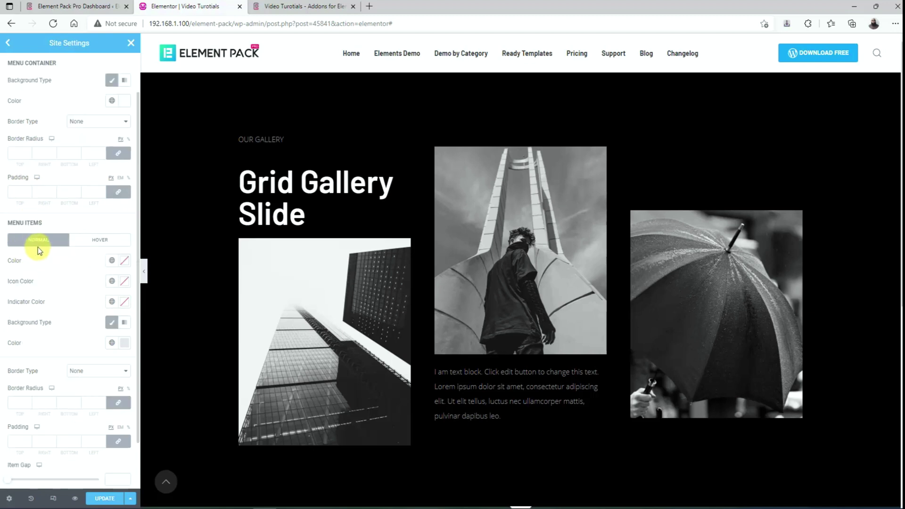
left_click(125, 260)
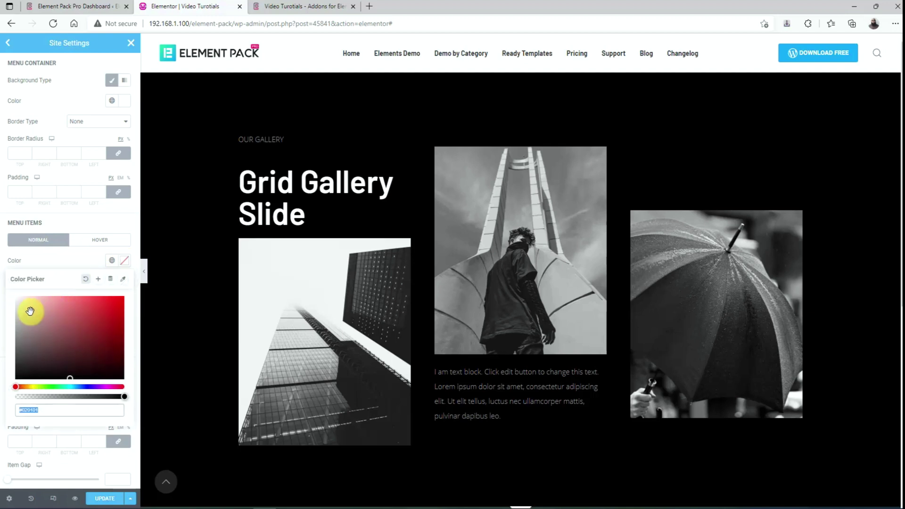
left_click(29, 310)
left_click(66, 259)
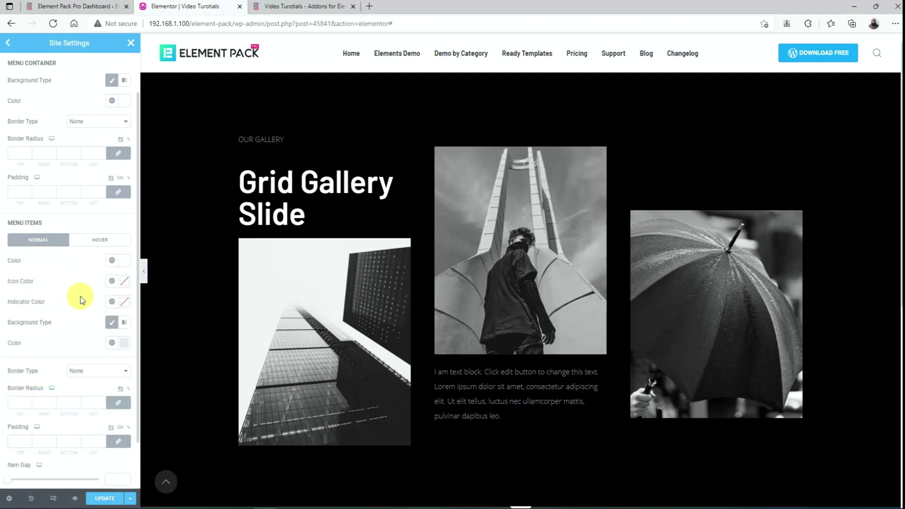
left_click(122, 343)
mouse_move(75, 295)
left_mouse_down()
mouse_move(54, 296)
mouse_move(73, 295)
left_mouse_up()
left_click_drag(109, 217, 133, 191)
left_click_drag(47, 318, 11, 318)
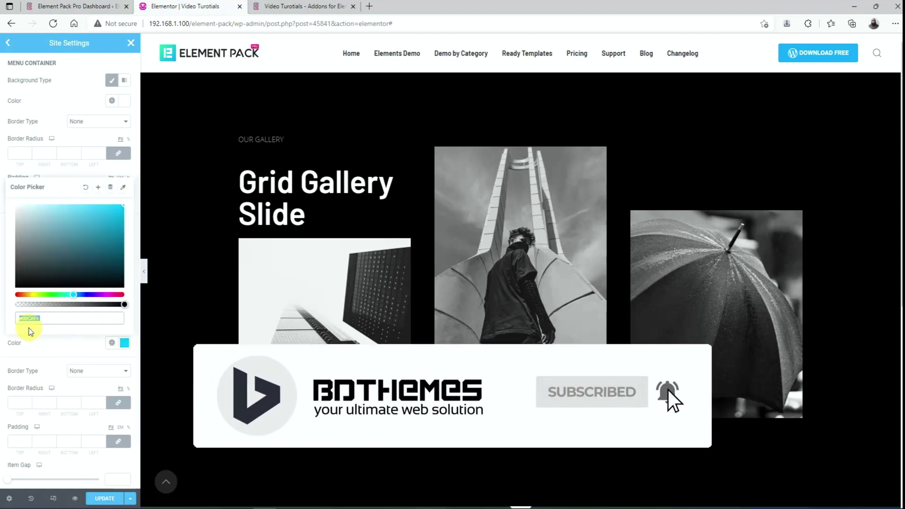
left_click(37, 339)
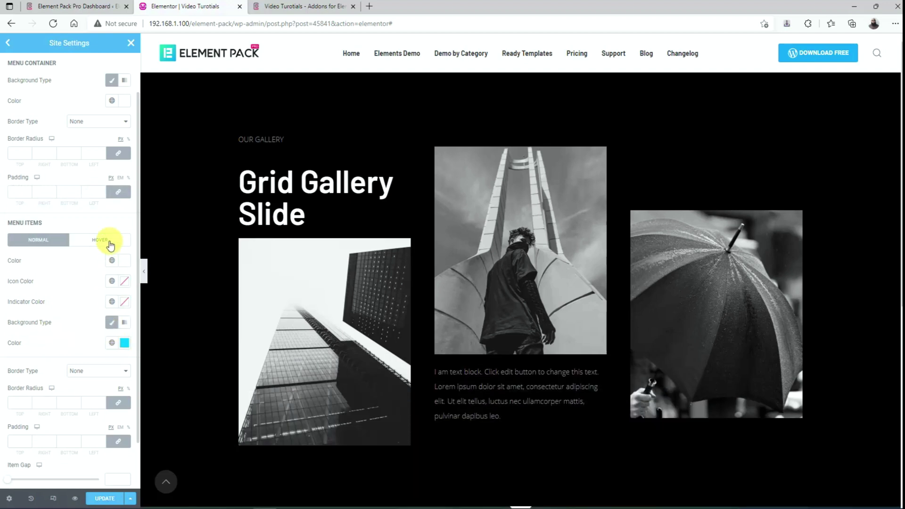
- Give menu items a darker teal #079BBB background on hover
left_click(108, 241)
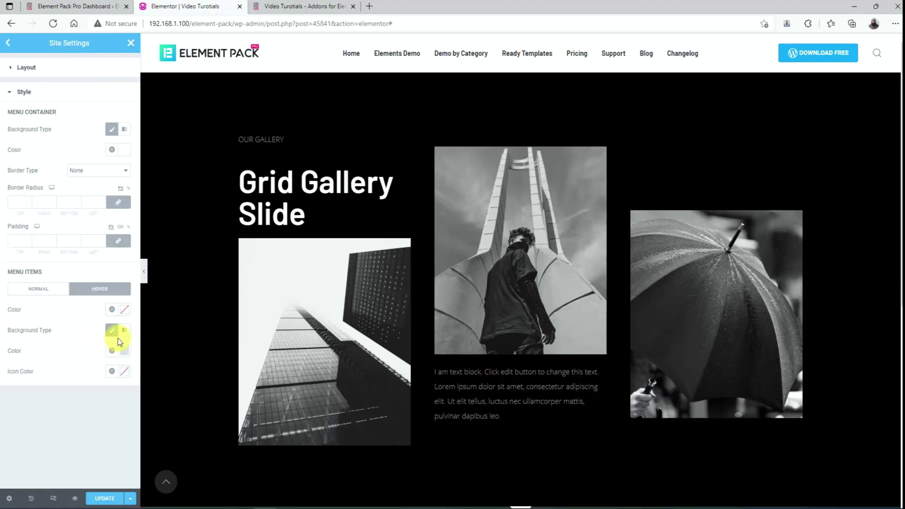
left_click(125, 351)
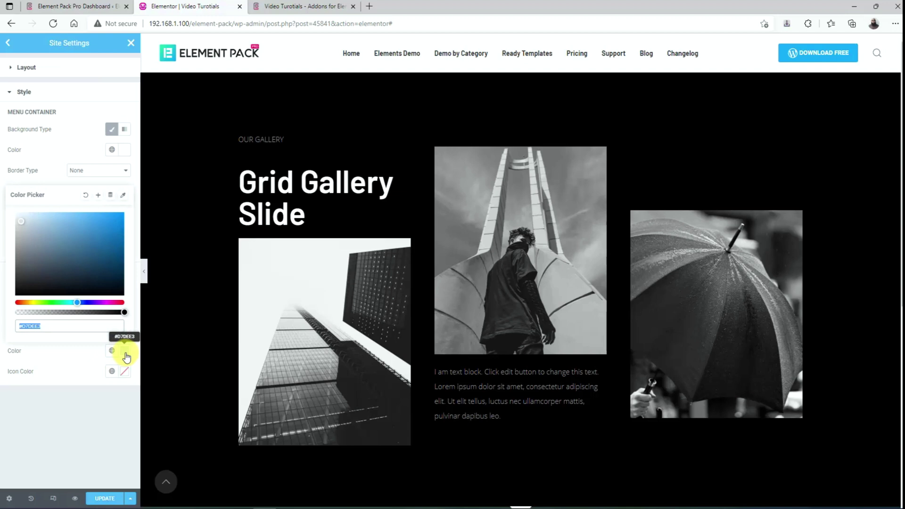
left_click_drag(111, 246, 121, 227)
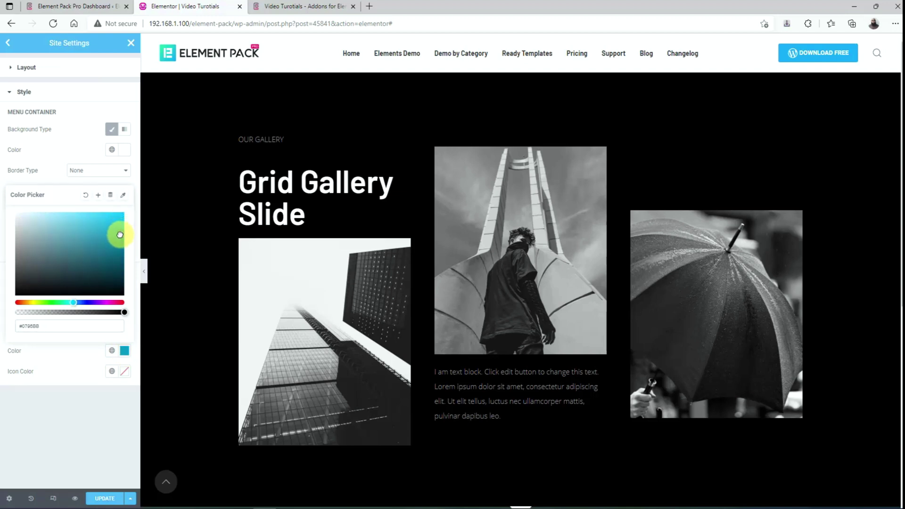
mouse_move(178, 145)
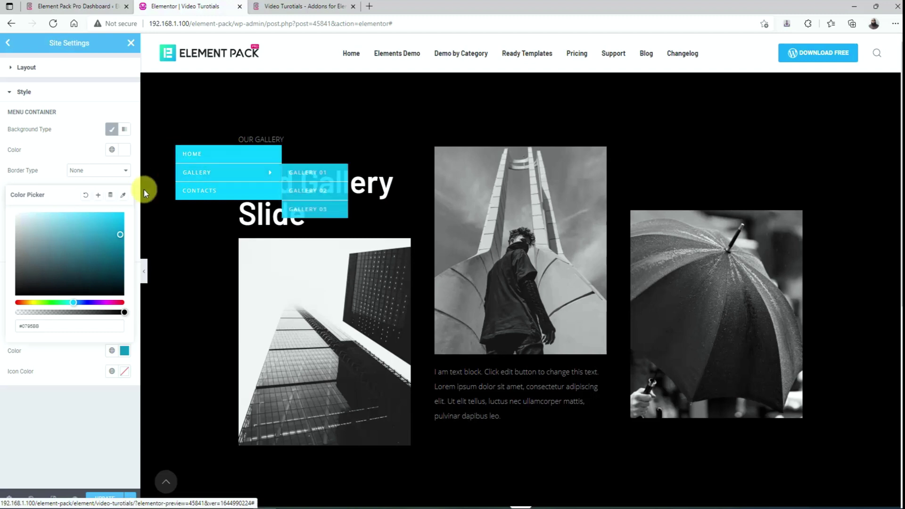
left_click(67, 398)
- Set the menu item padding to 14 and the item gap to 2
scroll(27, 403, "down", 3)
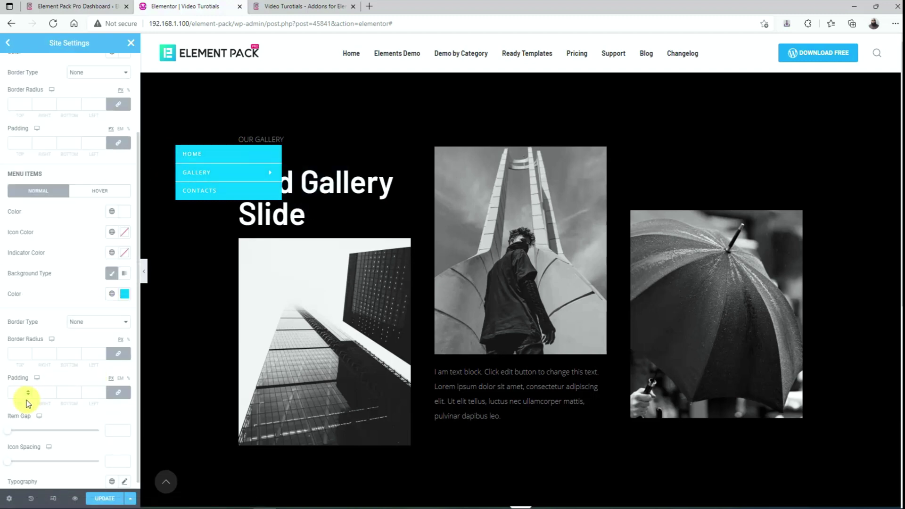
left_click(25, 395)
type("14")
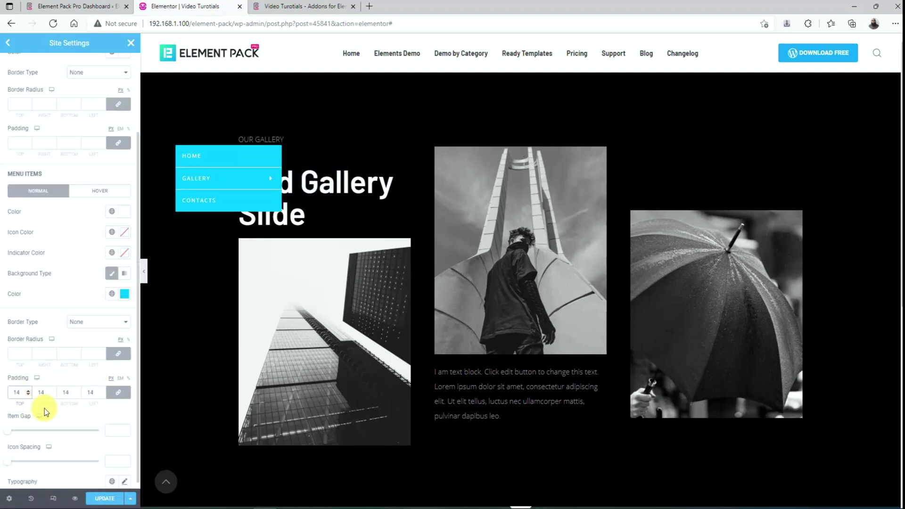
scroll(47, 407, "down", 1)
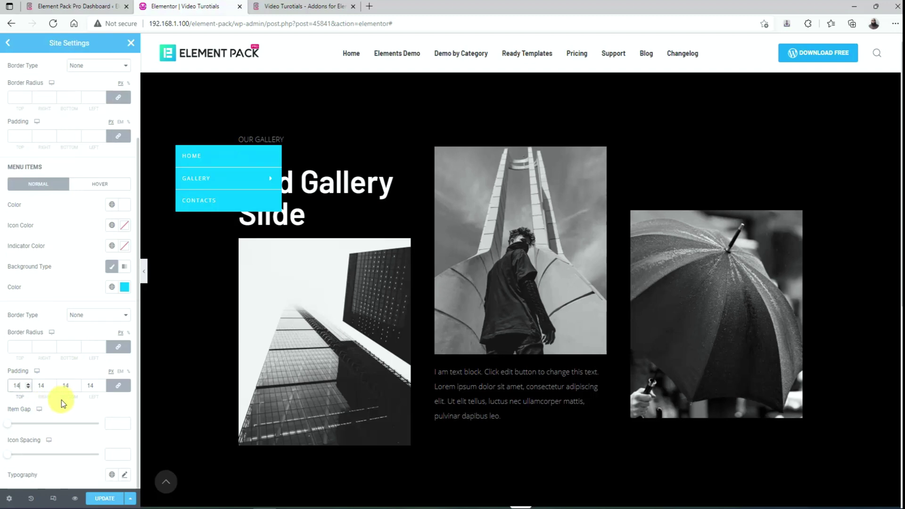
left_click(15, 424)
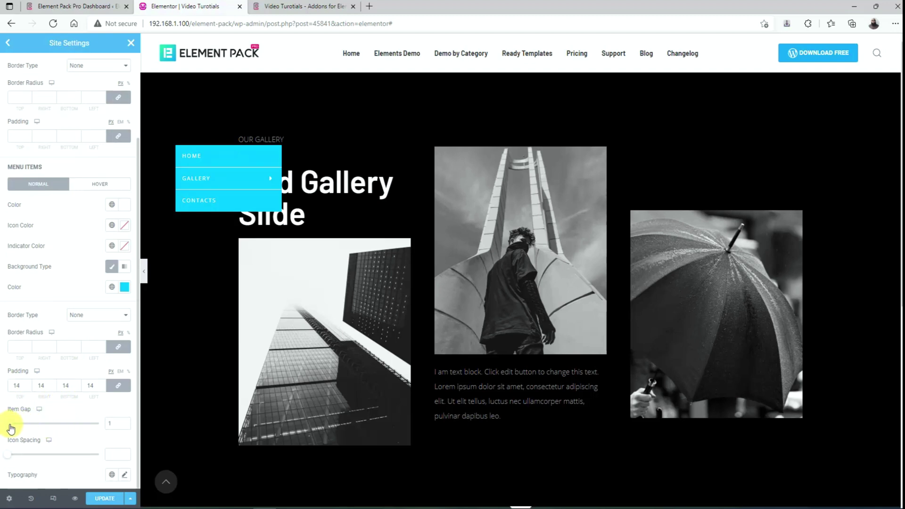
mouse_move(11, 429)
left_mouse_down()
mouse_move(37, 427)
mouse_move(11, 428)
left_mouse_up()
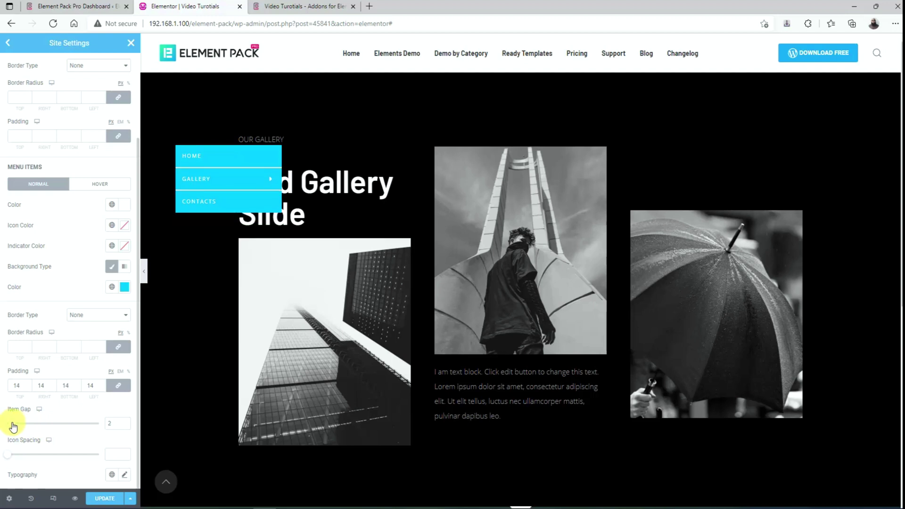
- Set menu typography to size 14, weight 600, letter spacing 0.8, and save
left_click(124, 474)
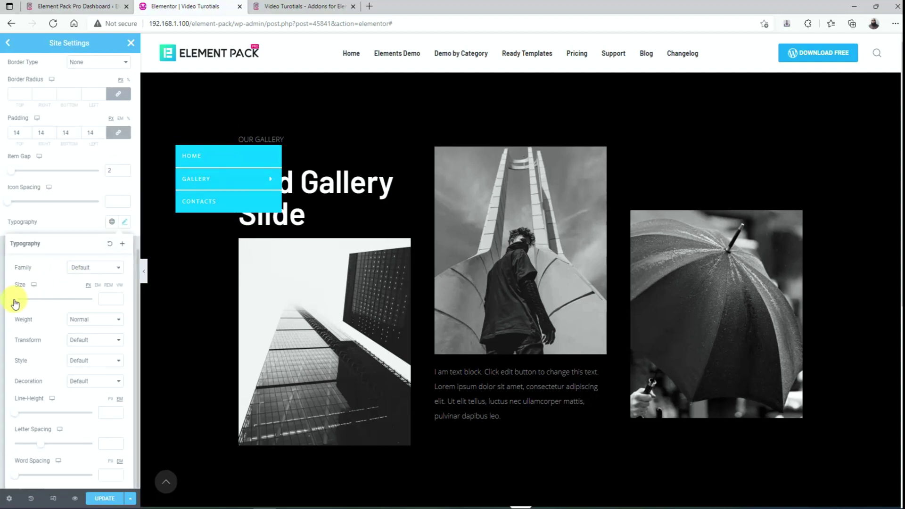
left_click_drag(16, 305, 19, 302)
left_click(88, 319)
left_click(86, 373)
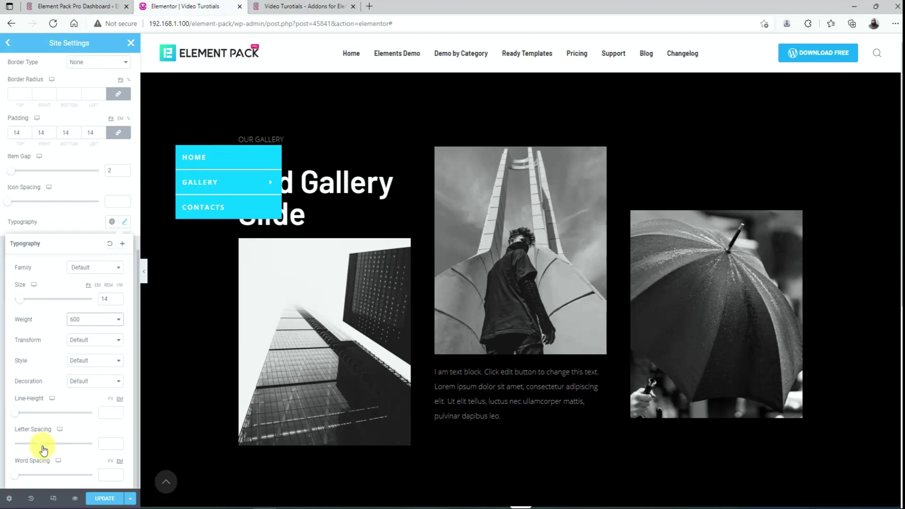
left_click_drag(40, 444, 44, 445)
left_click(78, 233)
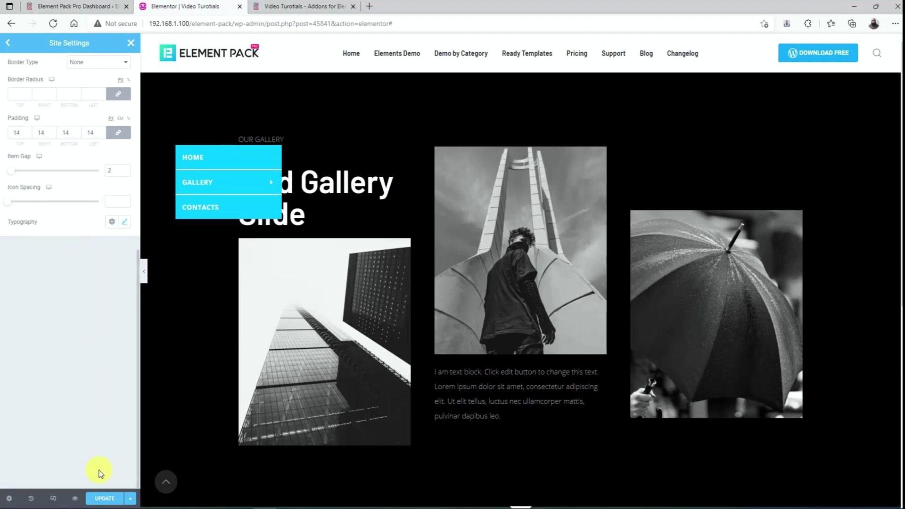
left_click(104, 498)
- Preview the page and open the cyan menu's Gallery and Service submenus with Sub Service 01–03
left_click(76, 499)
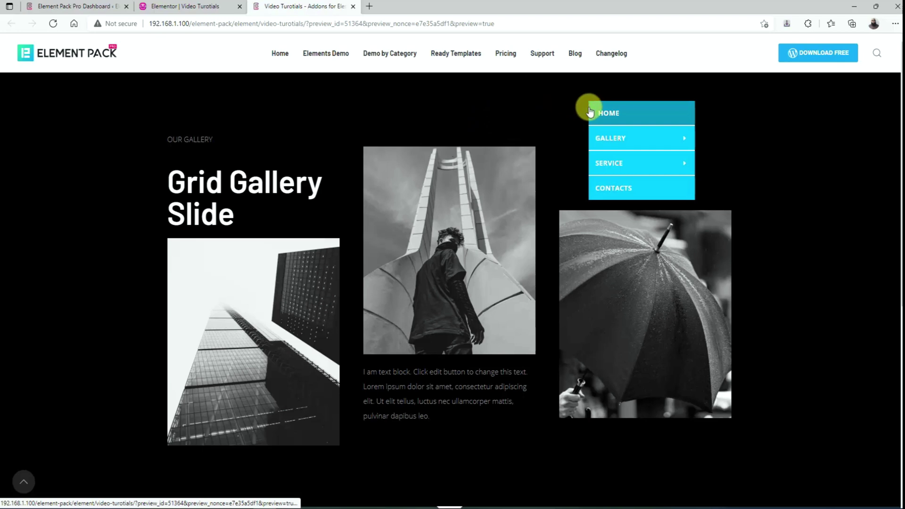
mouse_move(677, 142)
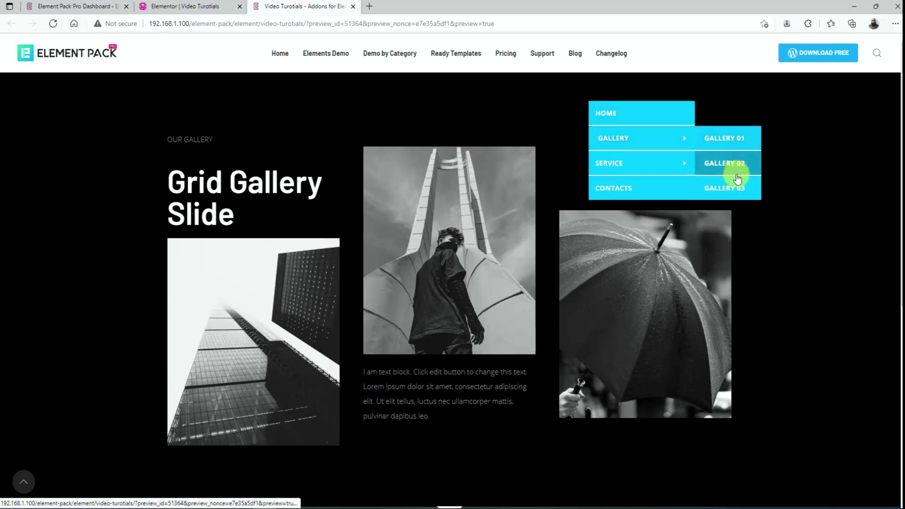
mouse_move(689, 163)
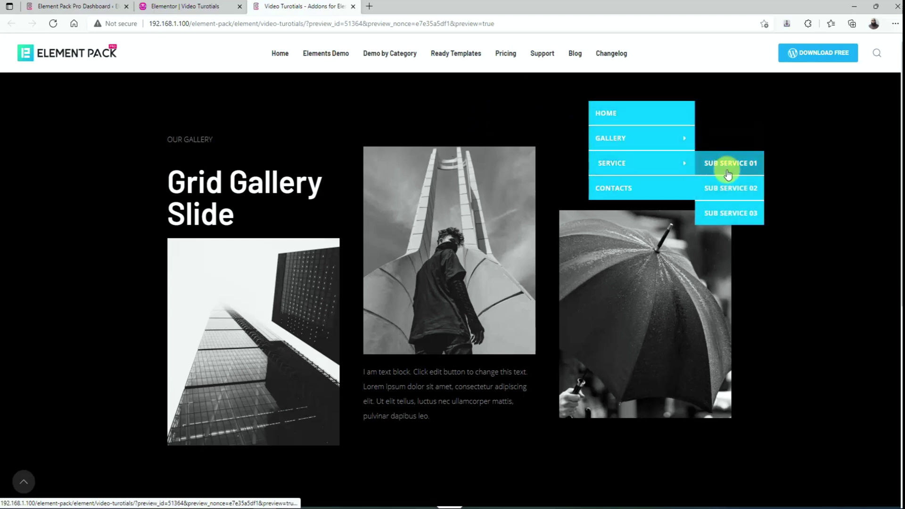